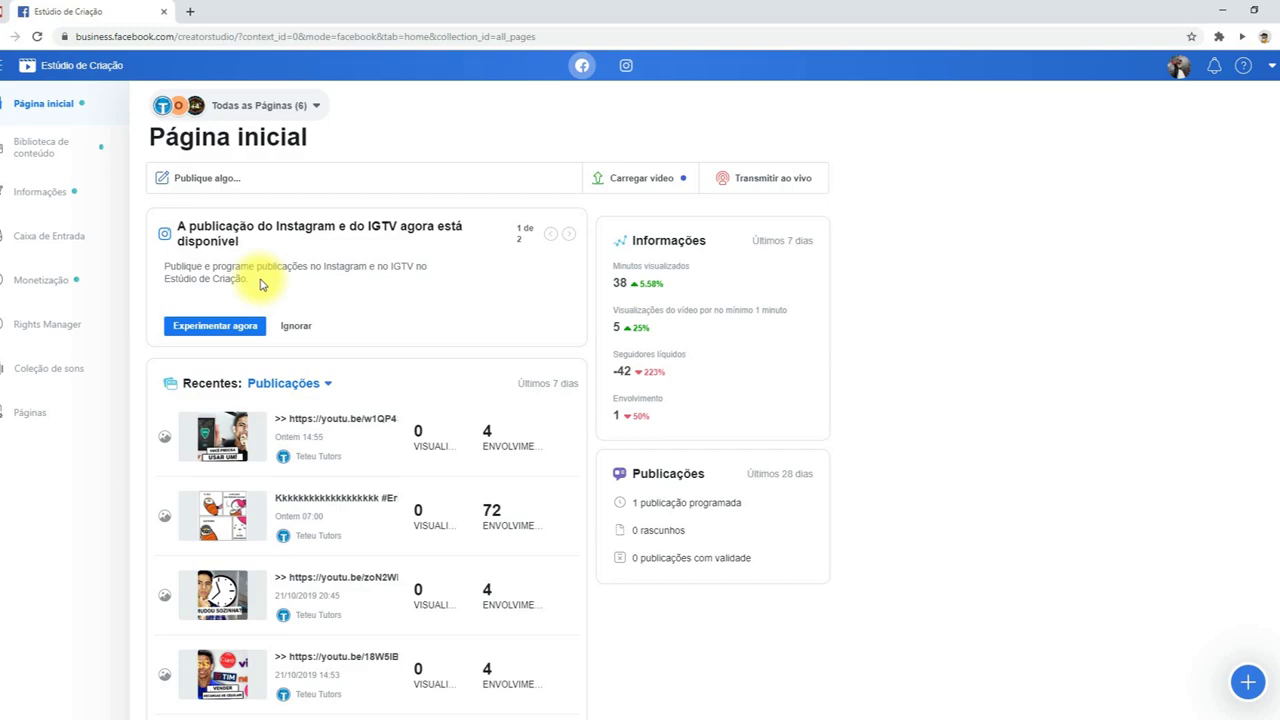
Switch Creator Studio to Instagram and look through the video, photo, carousel, Stories and IGTV posts in the content library.
left_click(627, 66)
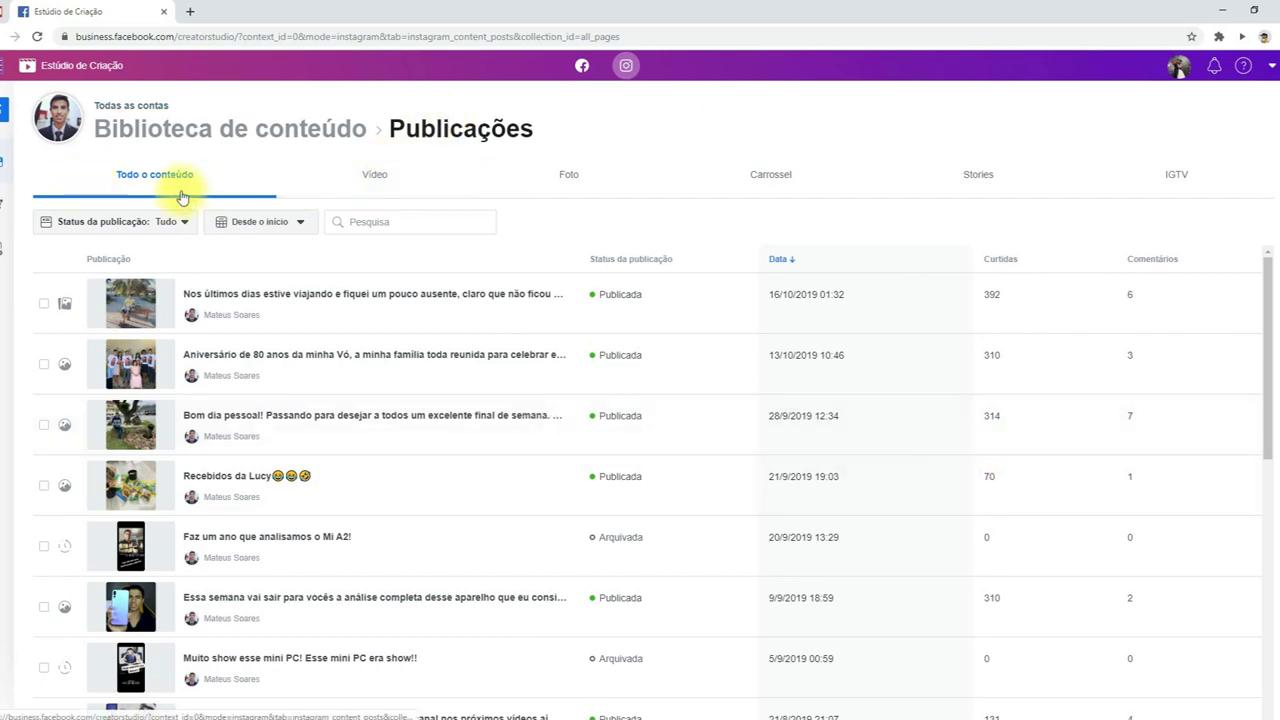
left_click(361, 178)
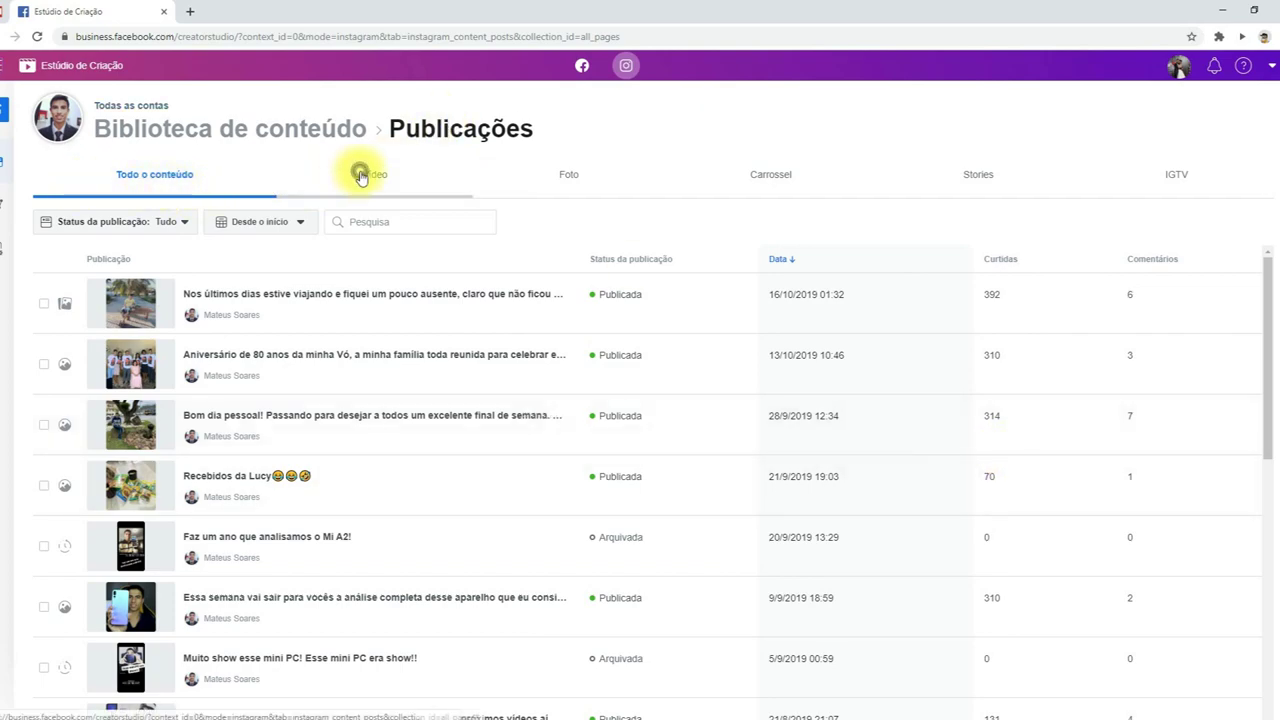
left_click(571, 177)
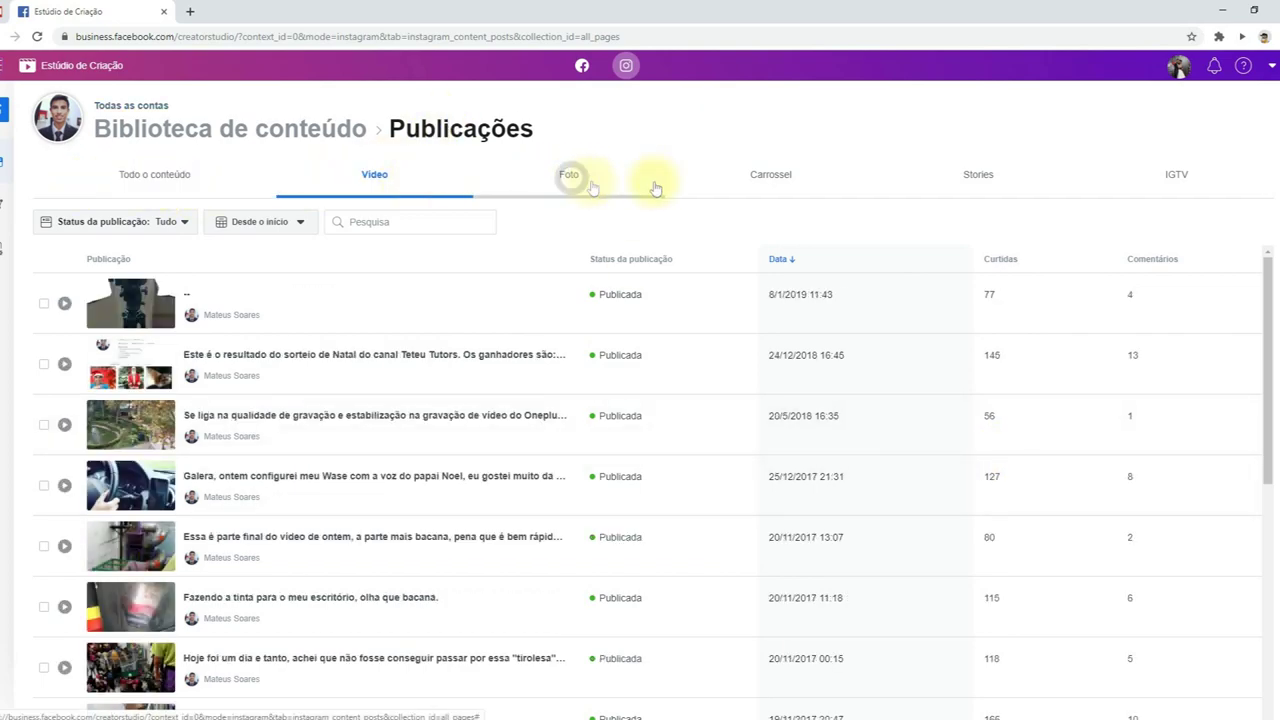
left_click(785, 178)
left_click(982, 177)
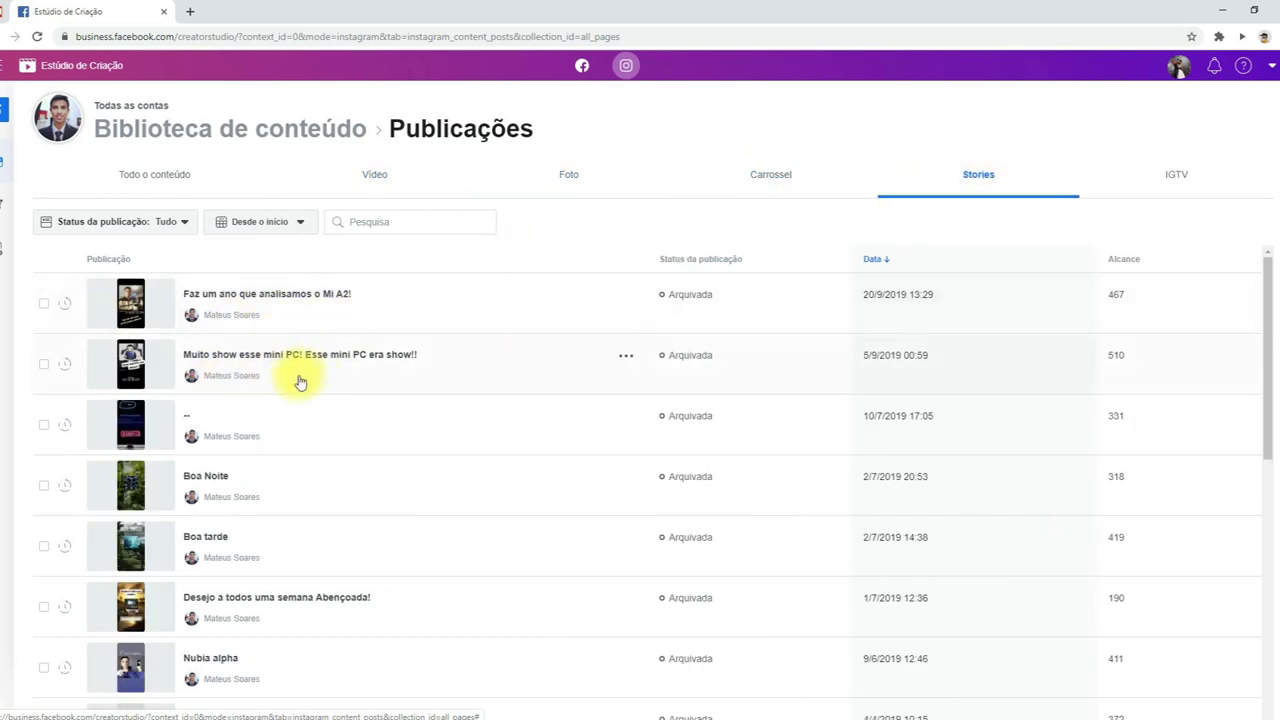
left_click(1176, 177)
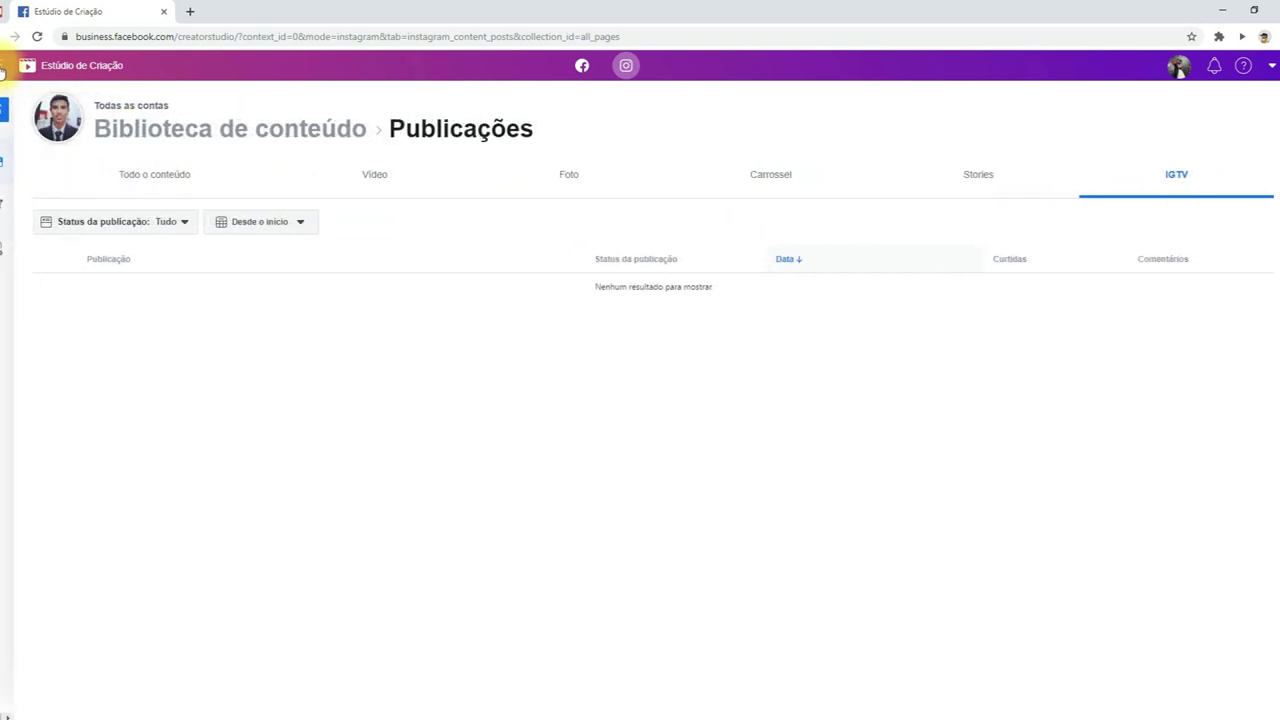
Create an Instagram feed post and upload the image file "WhatsApp Image 2019-10-23 at 12.25.11" from the Post instagram folder.
mouse_move(8, 100)
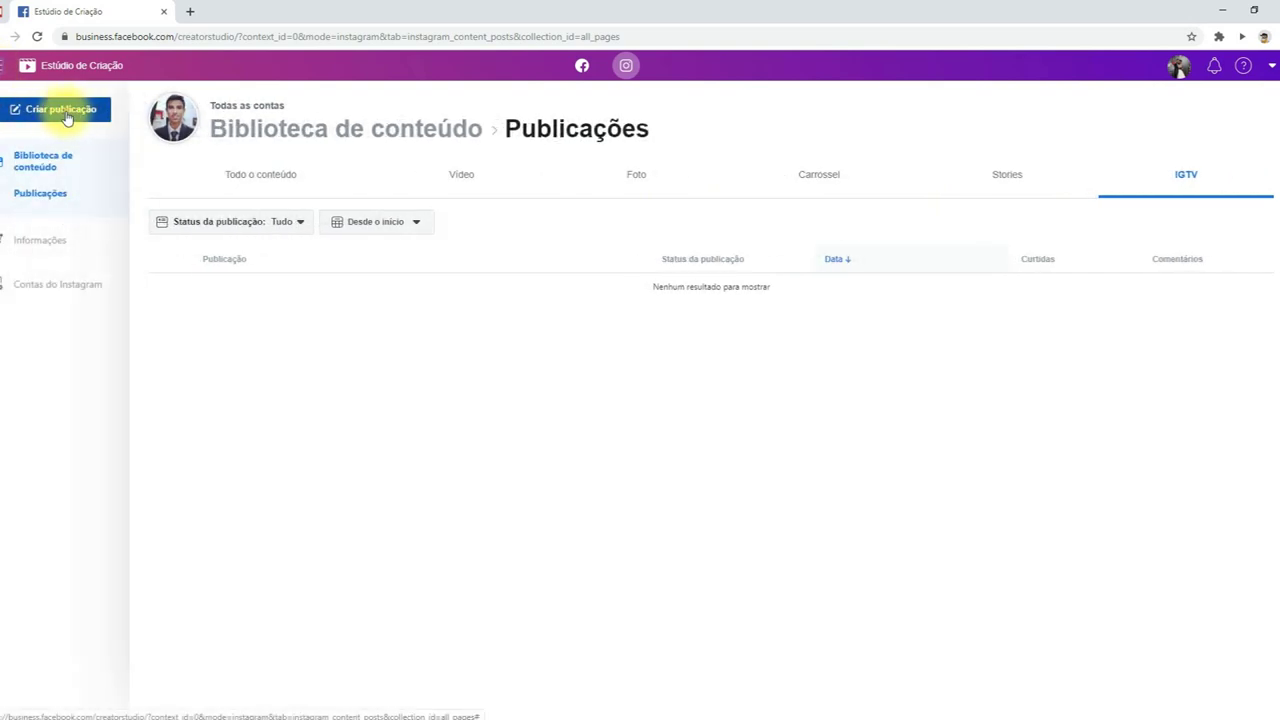
left_click(66, 116)
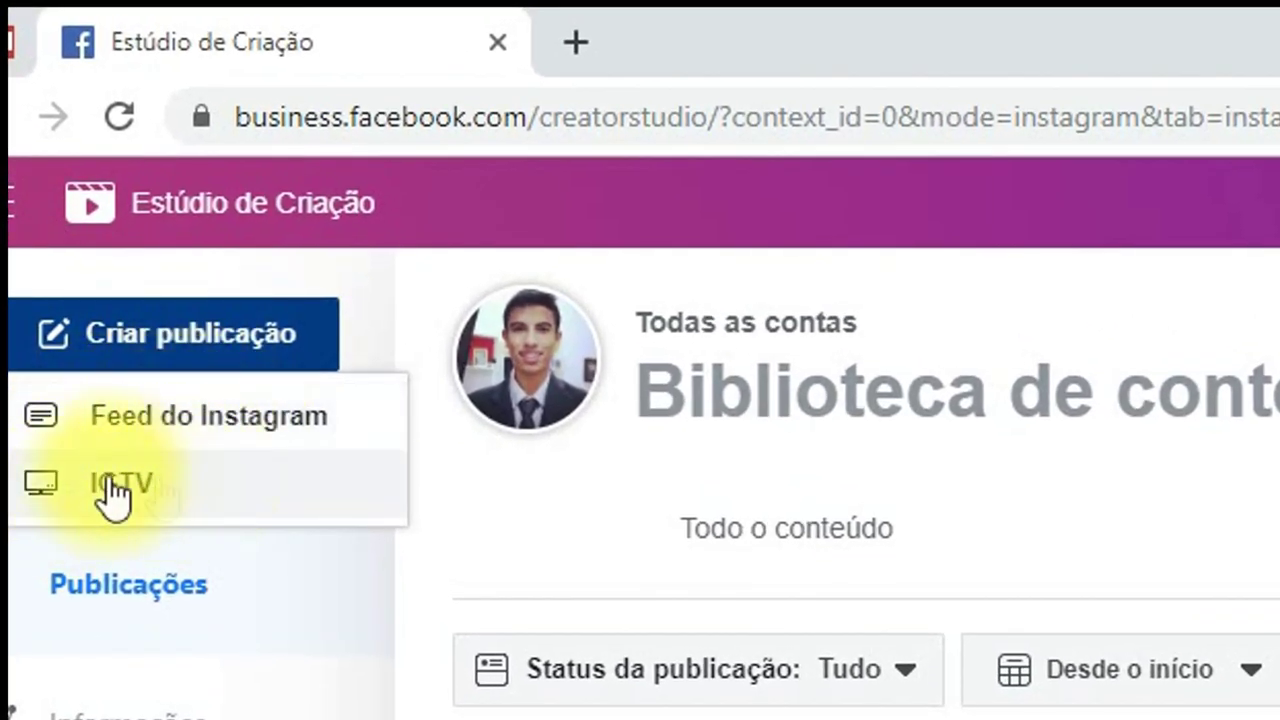
left_click(153, 426)
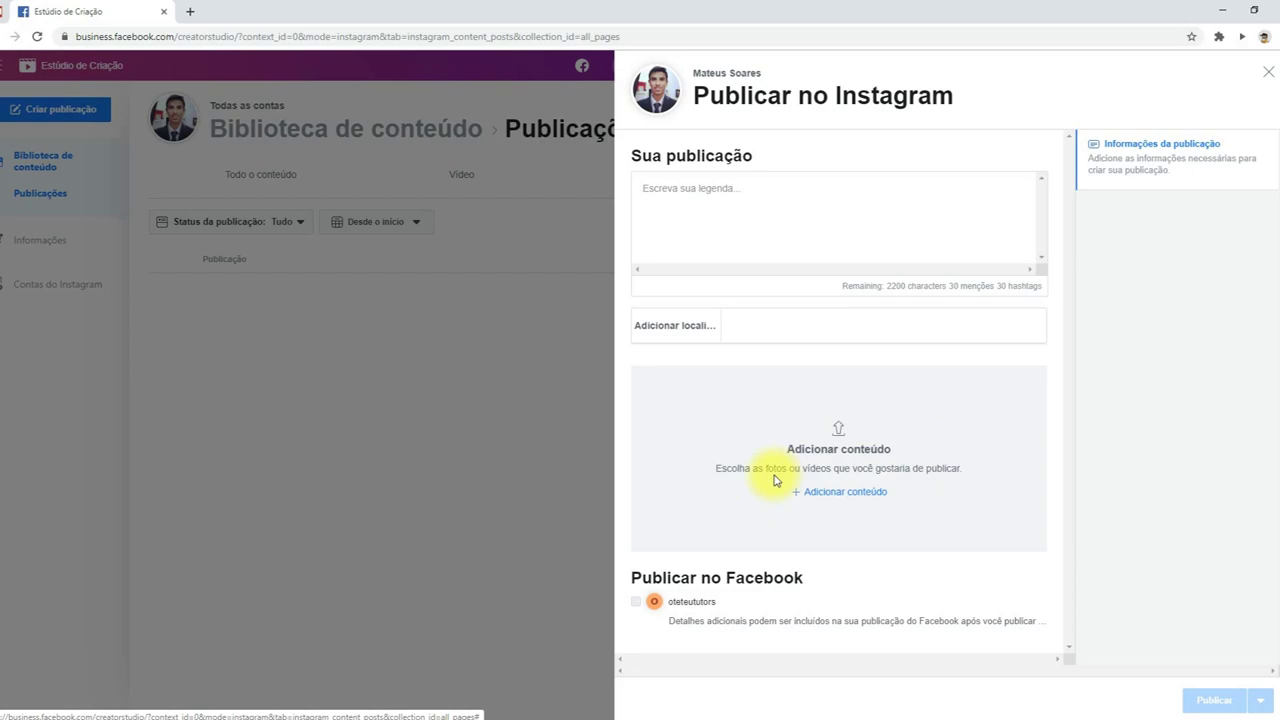
left_click(840, 493)
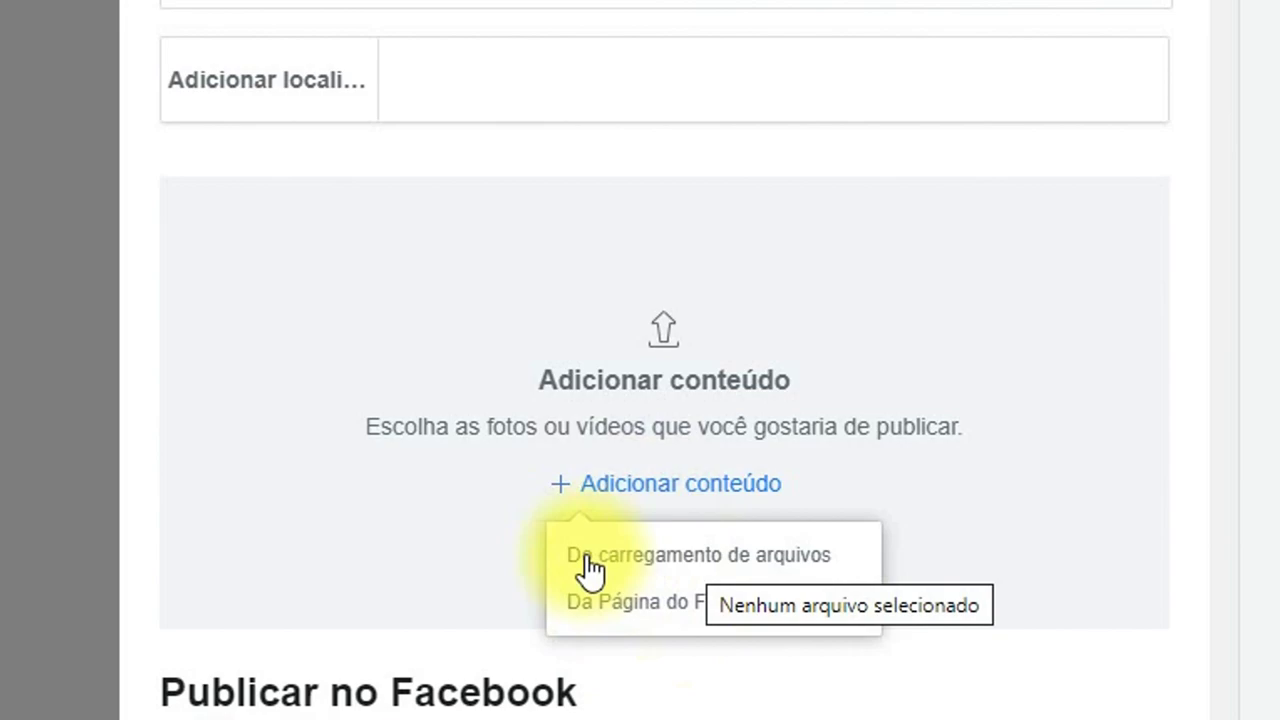
left_click(588, 566)
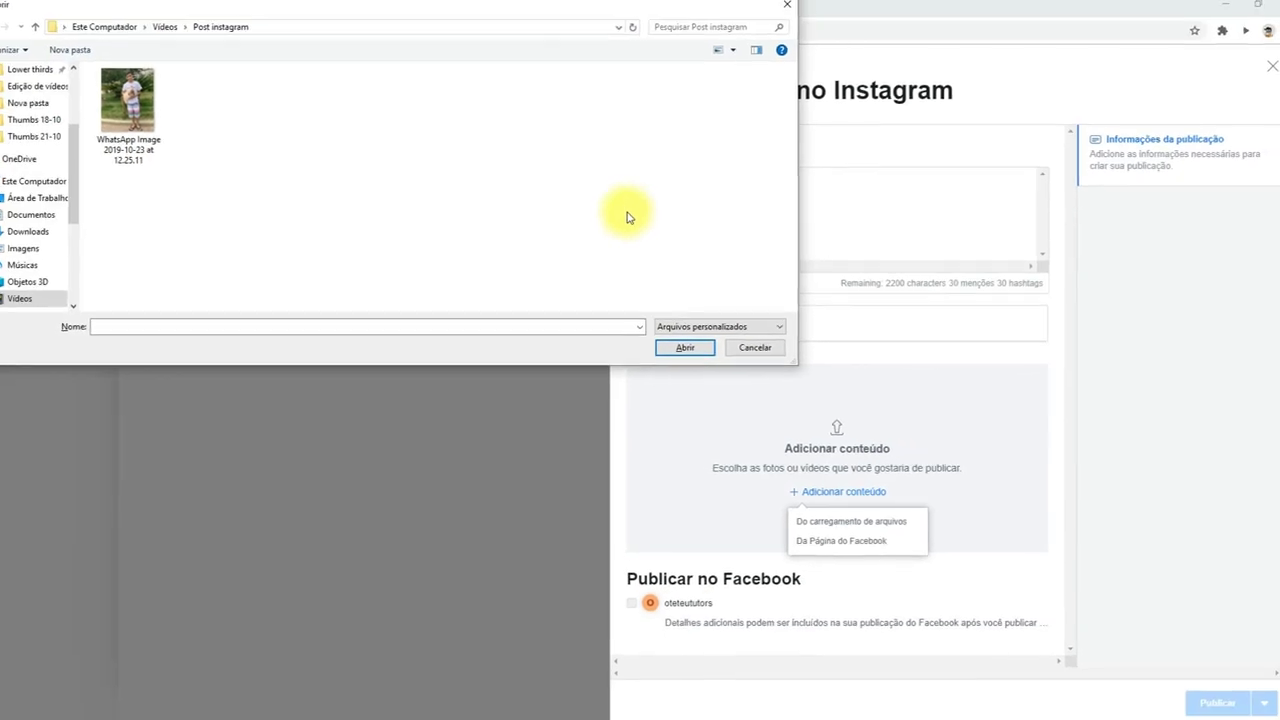
left_click(150, 145)
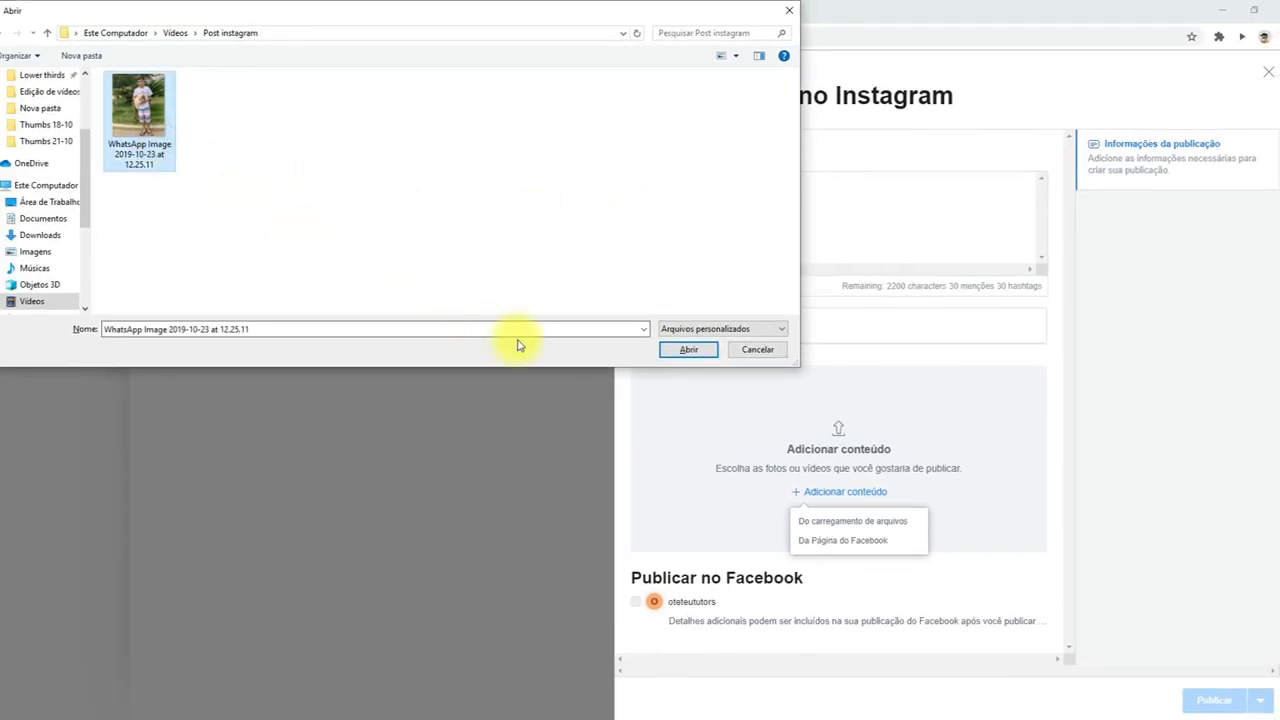
left_click(687, 350)
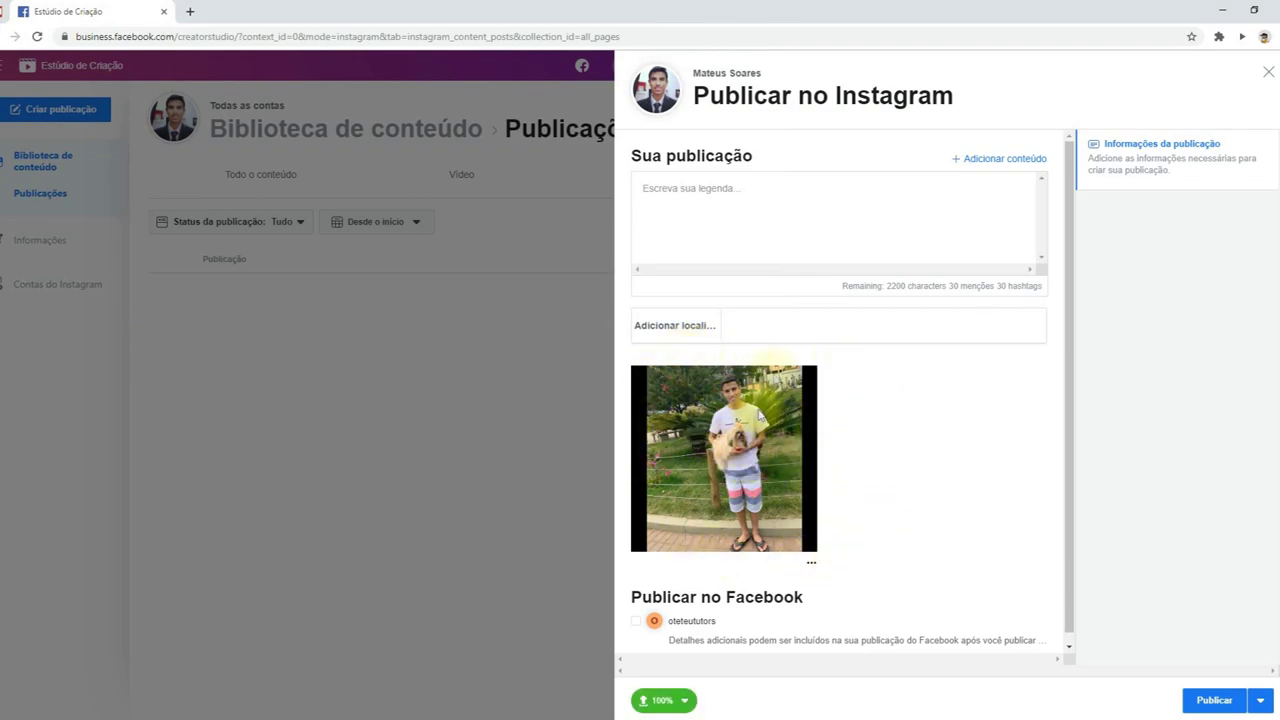
Write the caption "Passando para desejar a todos uma ótima tarde e já já tem conteúdo novo la no Teteu Tutors!".
left_click(684, 197)
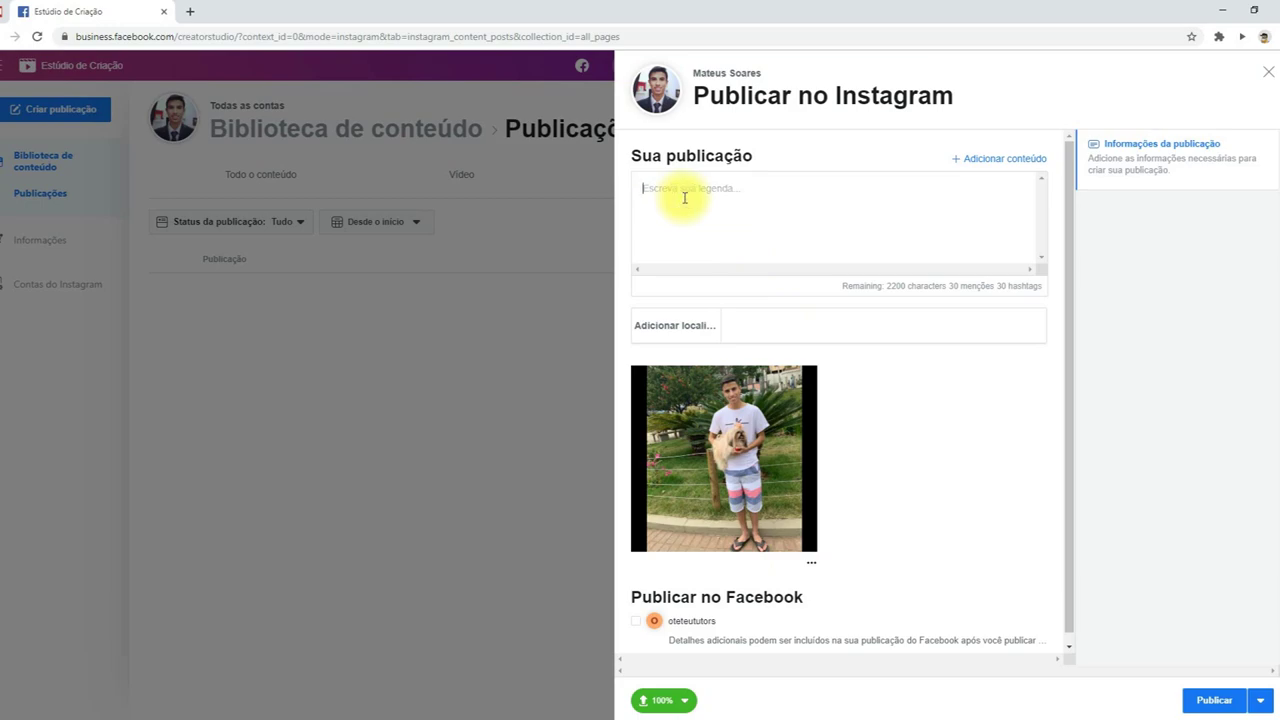
type("Passando para desejar a todos uma ótima tarde e já já tem conteúdo novo")
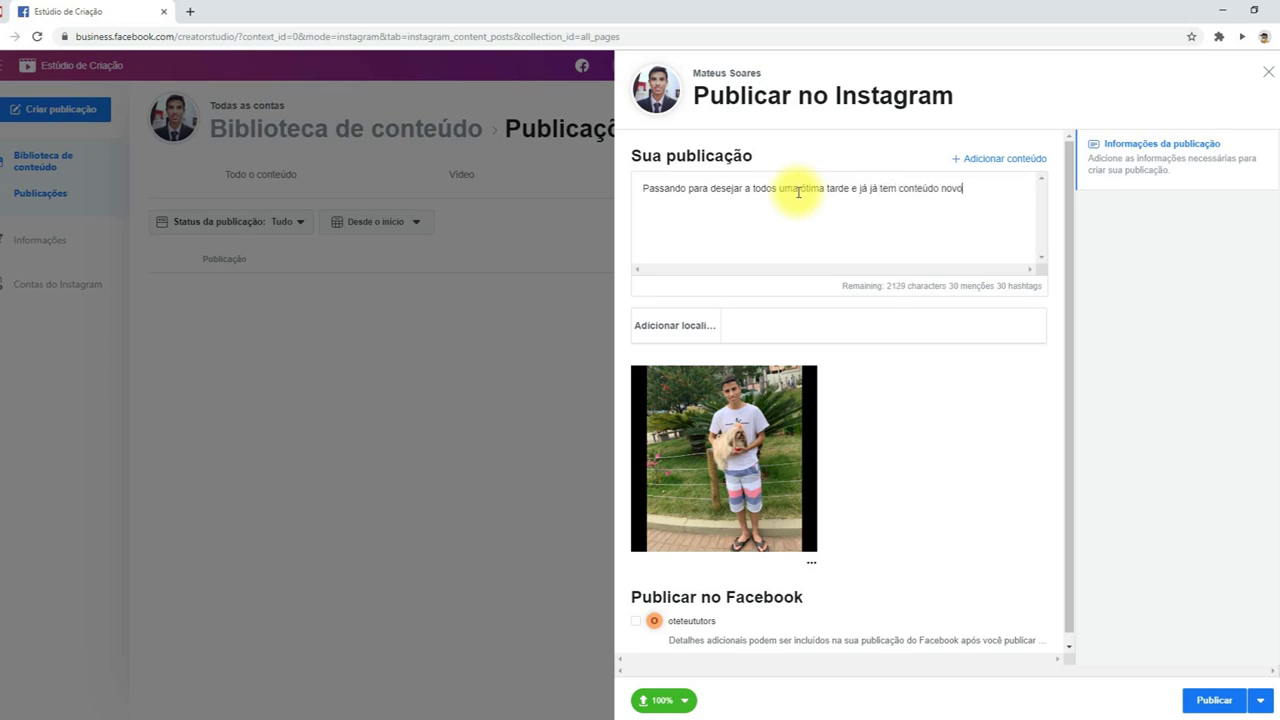
type("!")
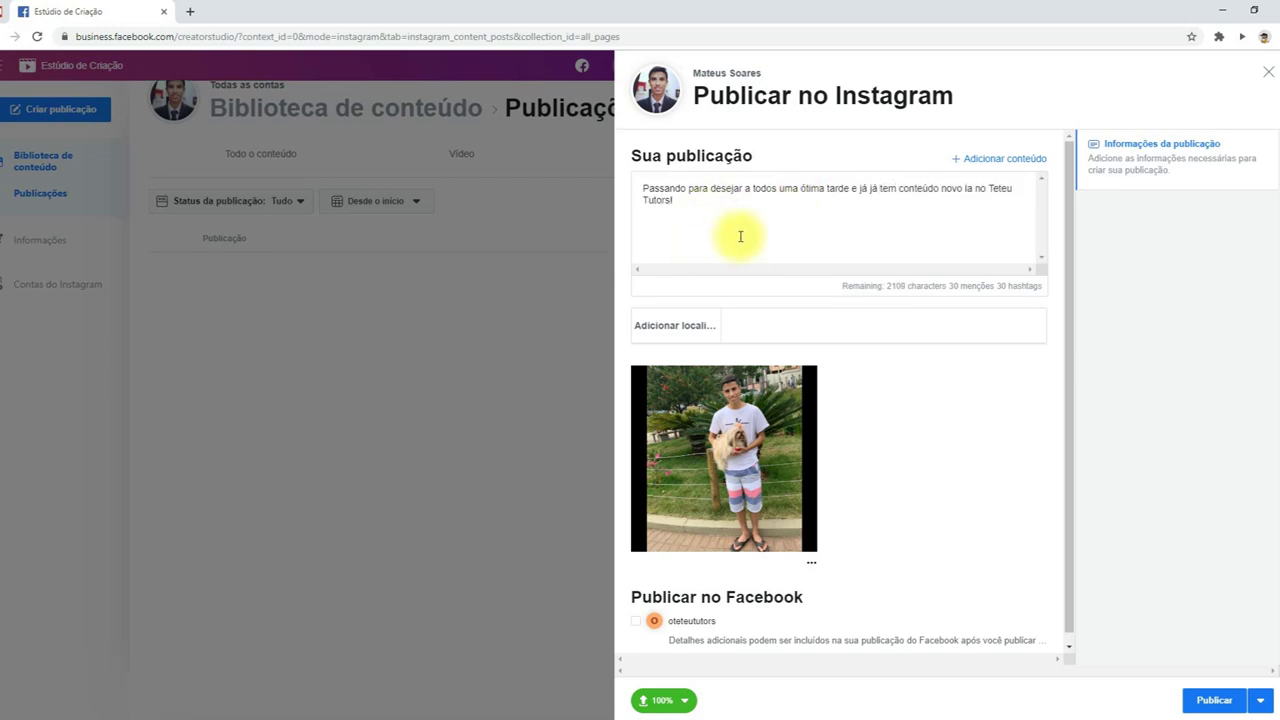
left_click(740, 325)
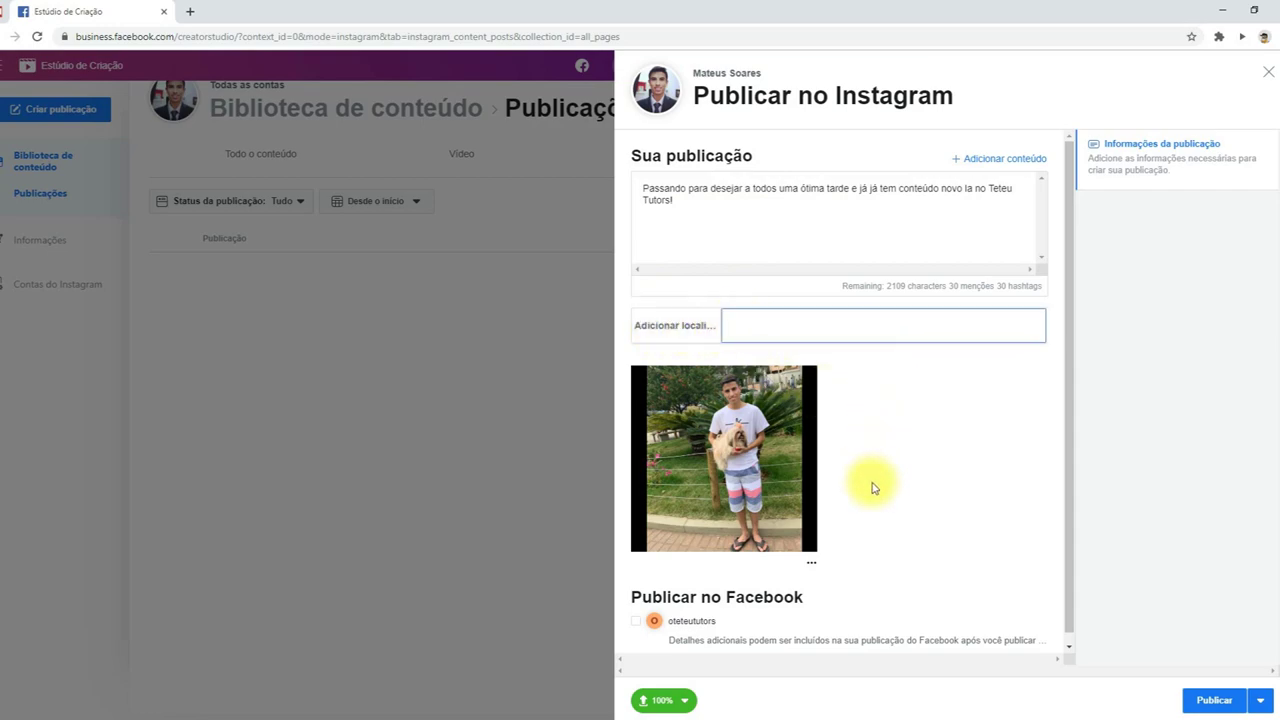
left_click(886, 528)
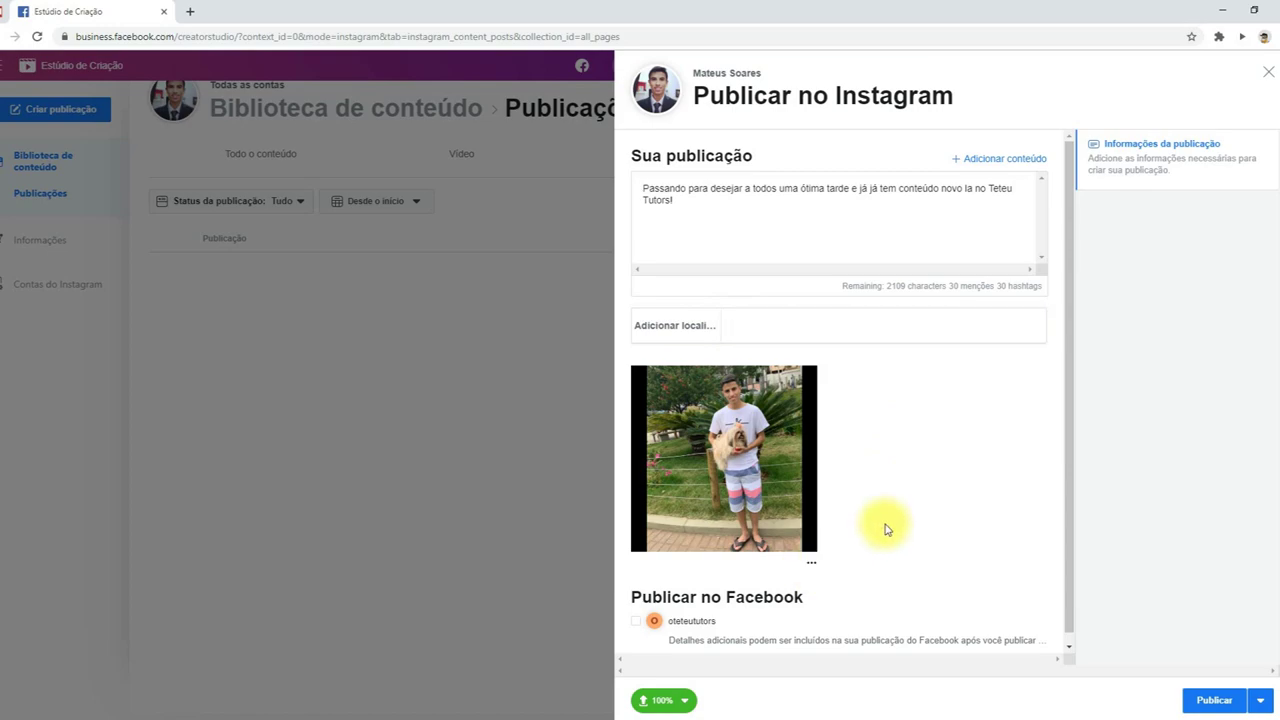
left_click(811, 563)
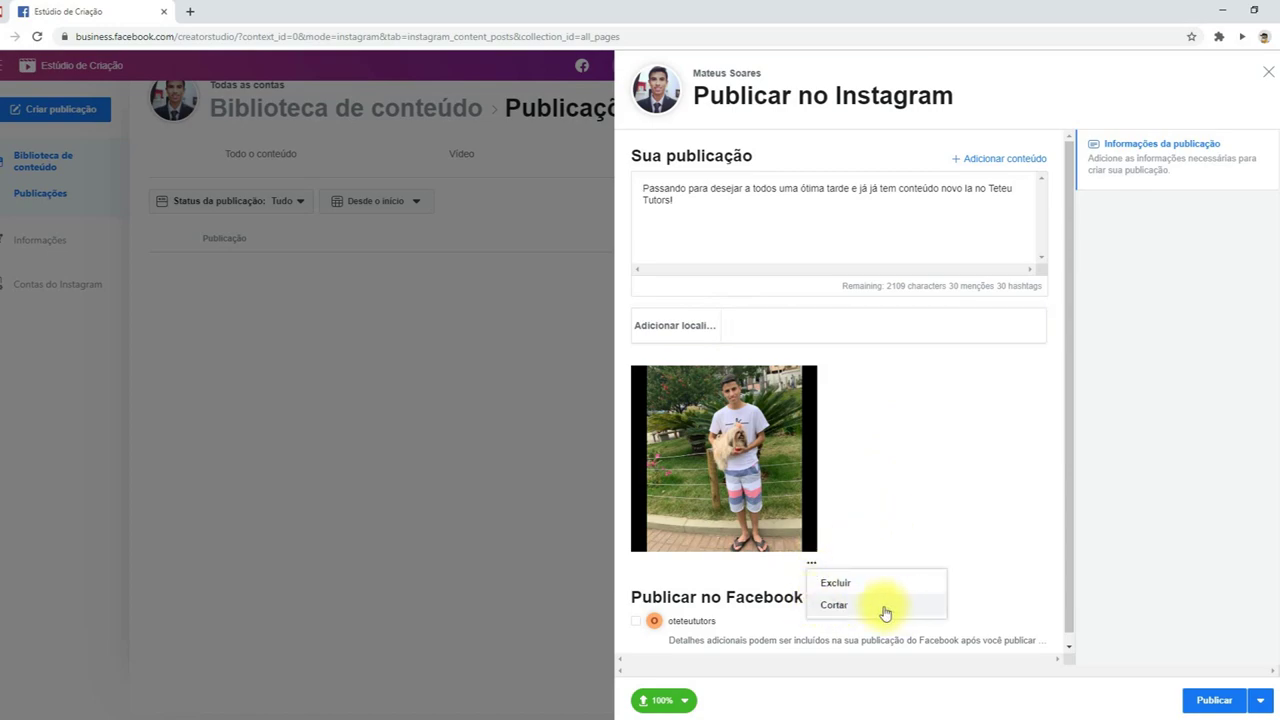
left_click(943, 503)
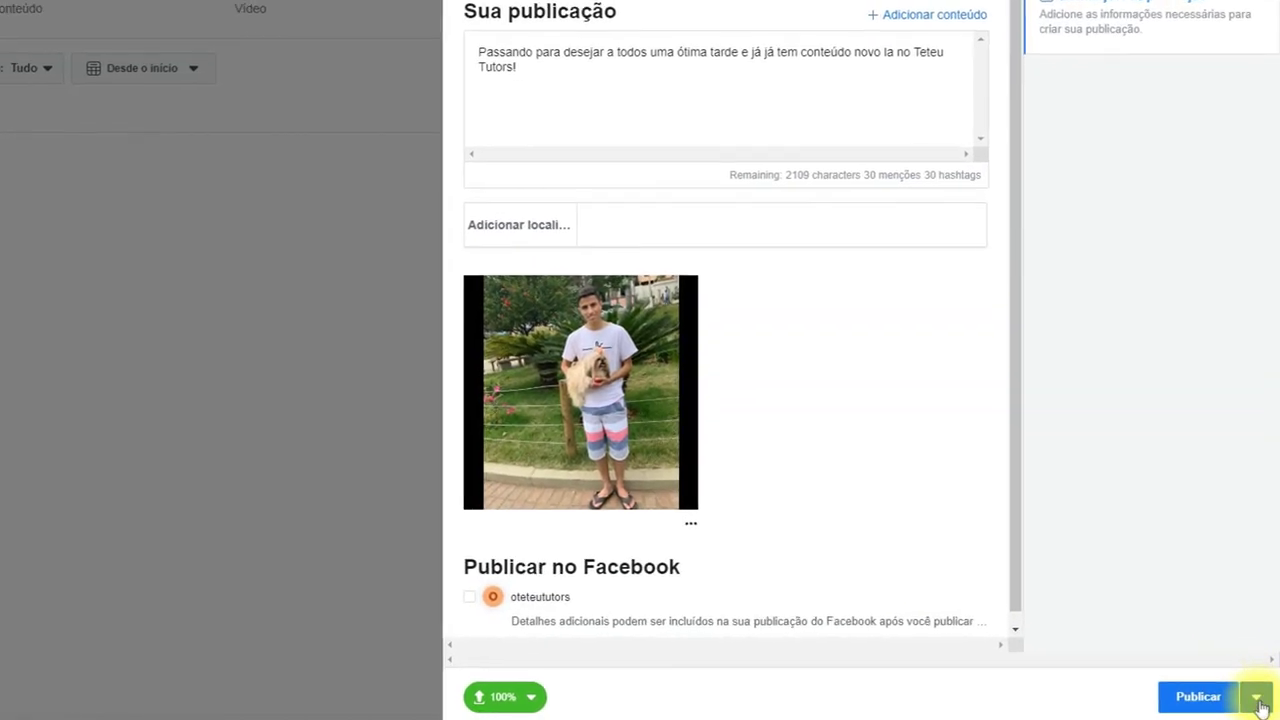
Schedule the Instagram post for 24/10/2019 at 13:00 instead of publishing it immediately.
left_click(1257, 698)
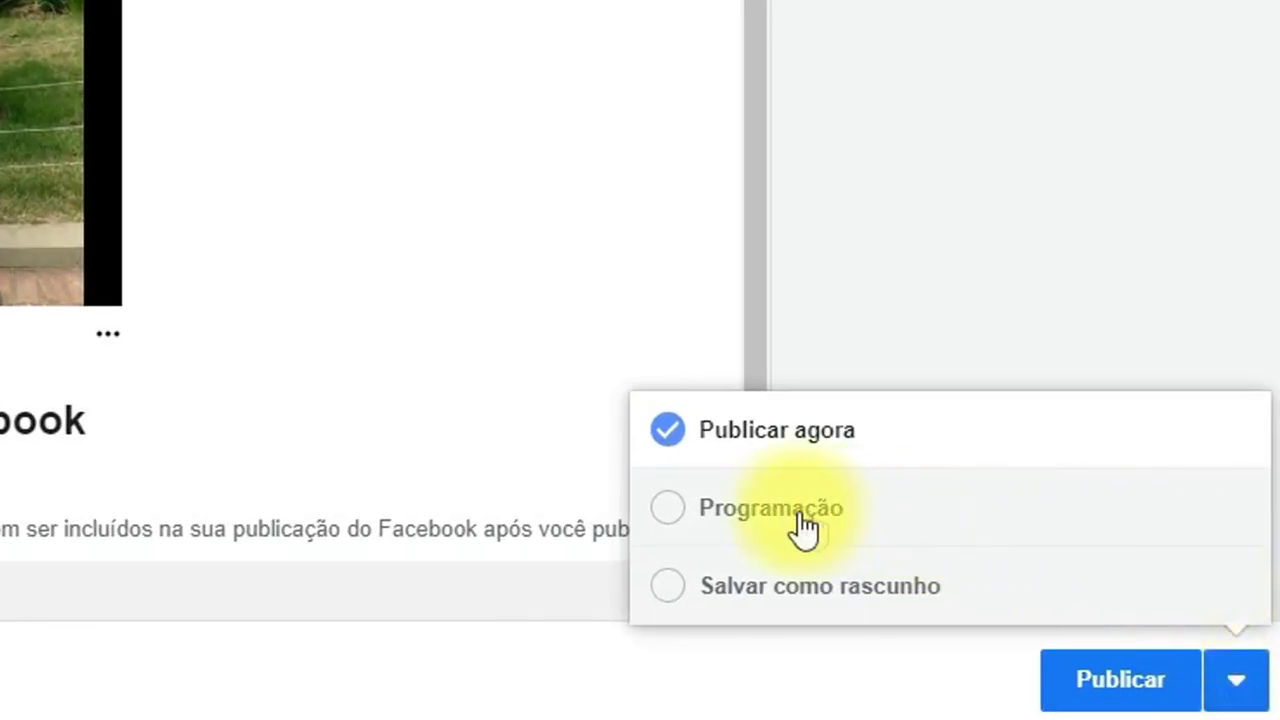
left_click(806, 512)
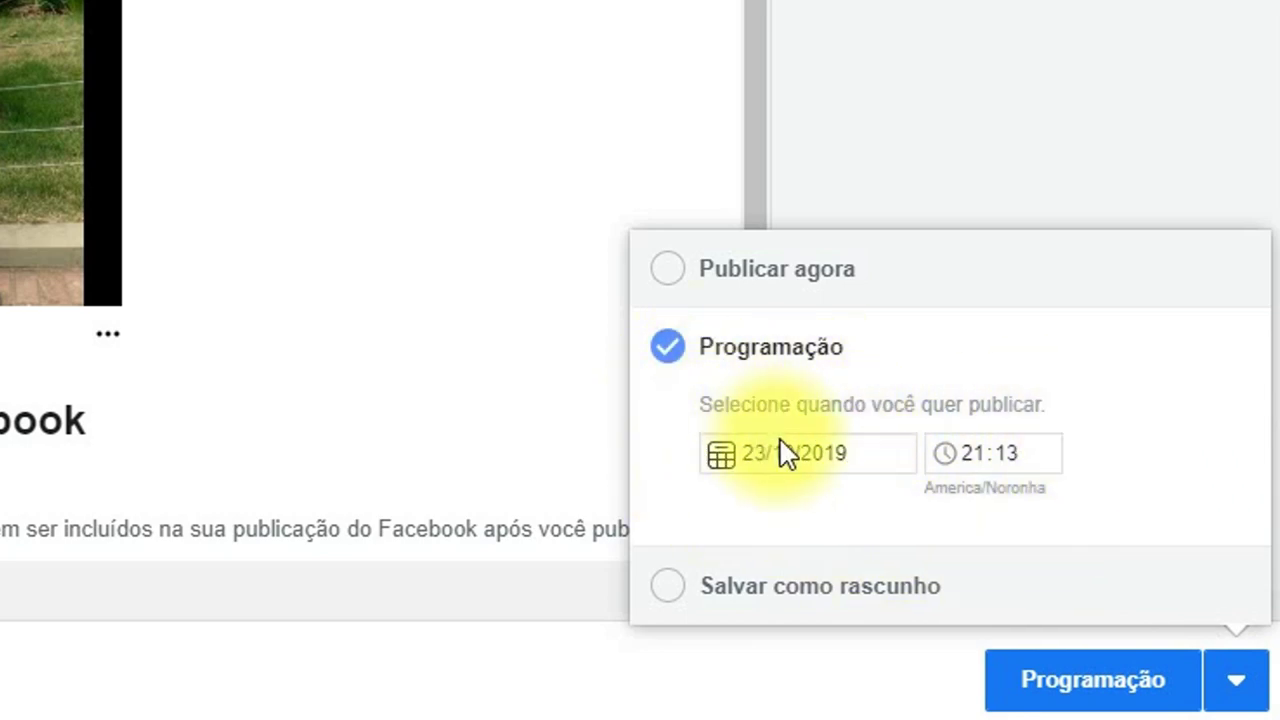
left_click(750, 456)
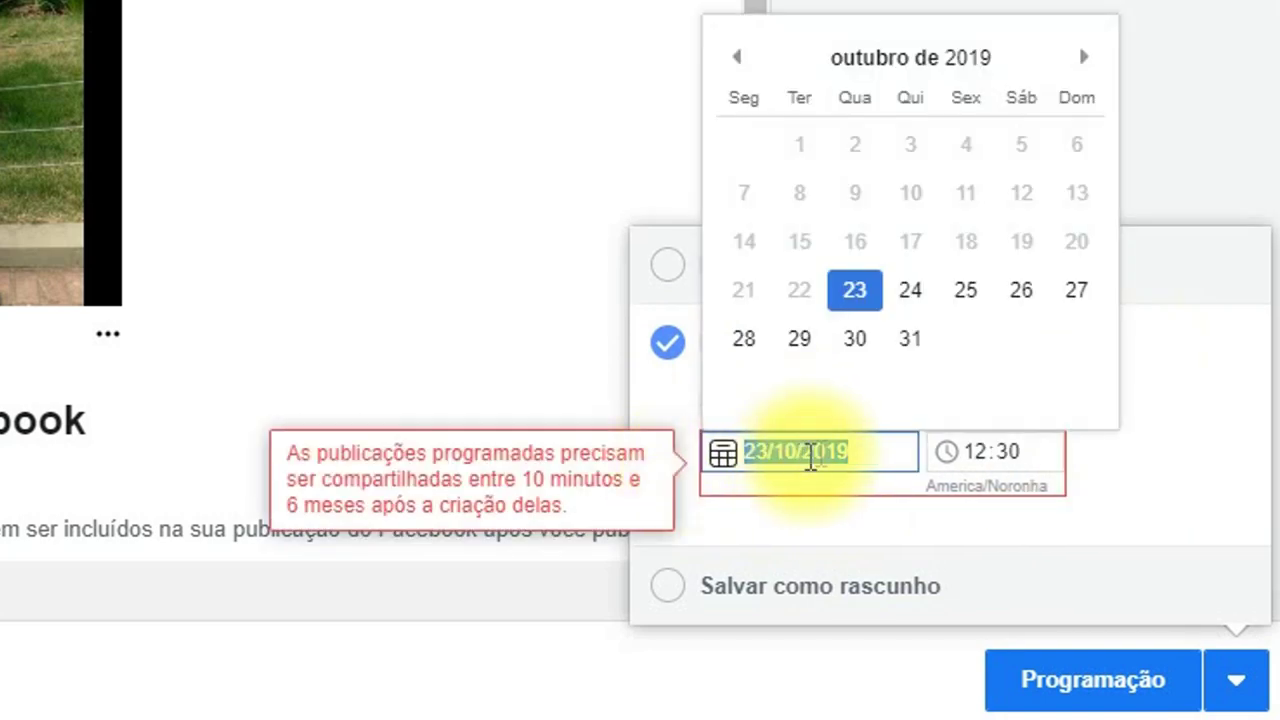
left_click(908, 316)
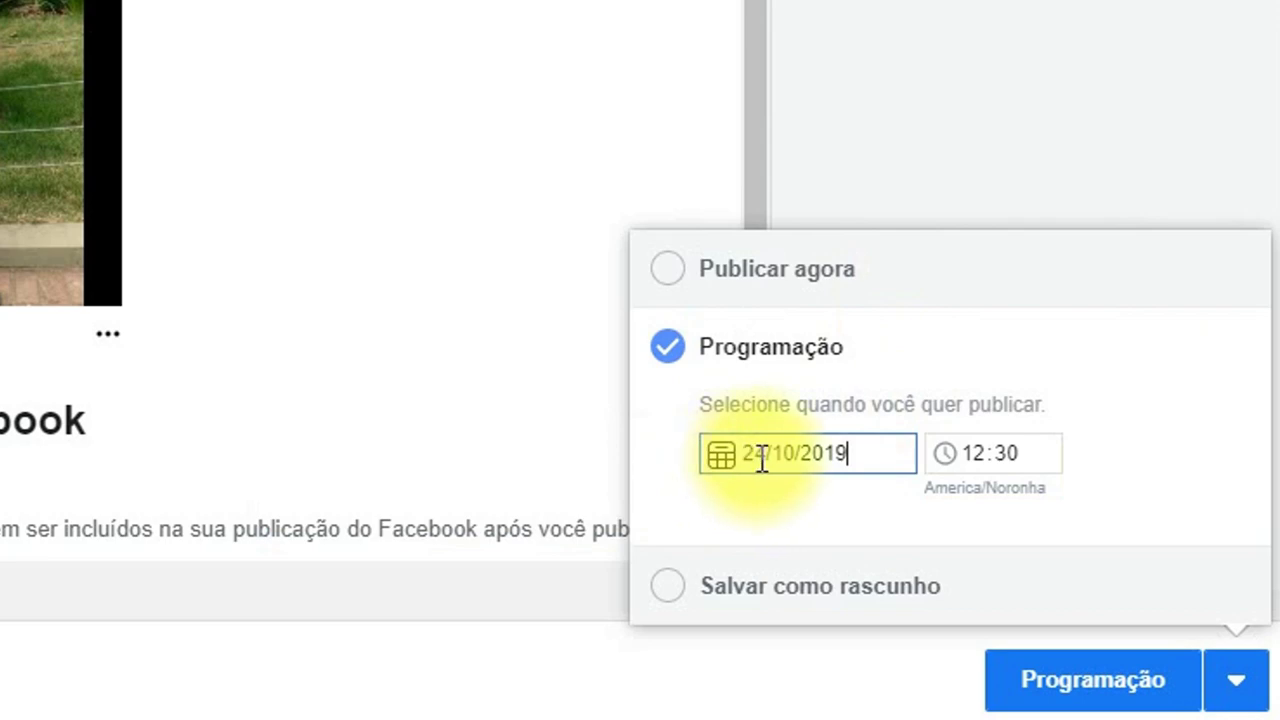
left_click(981, 466)
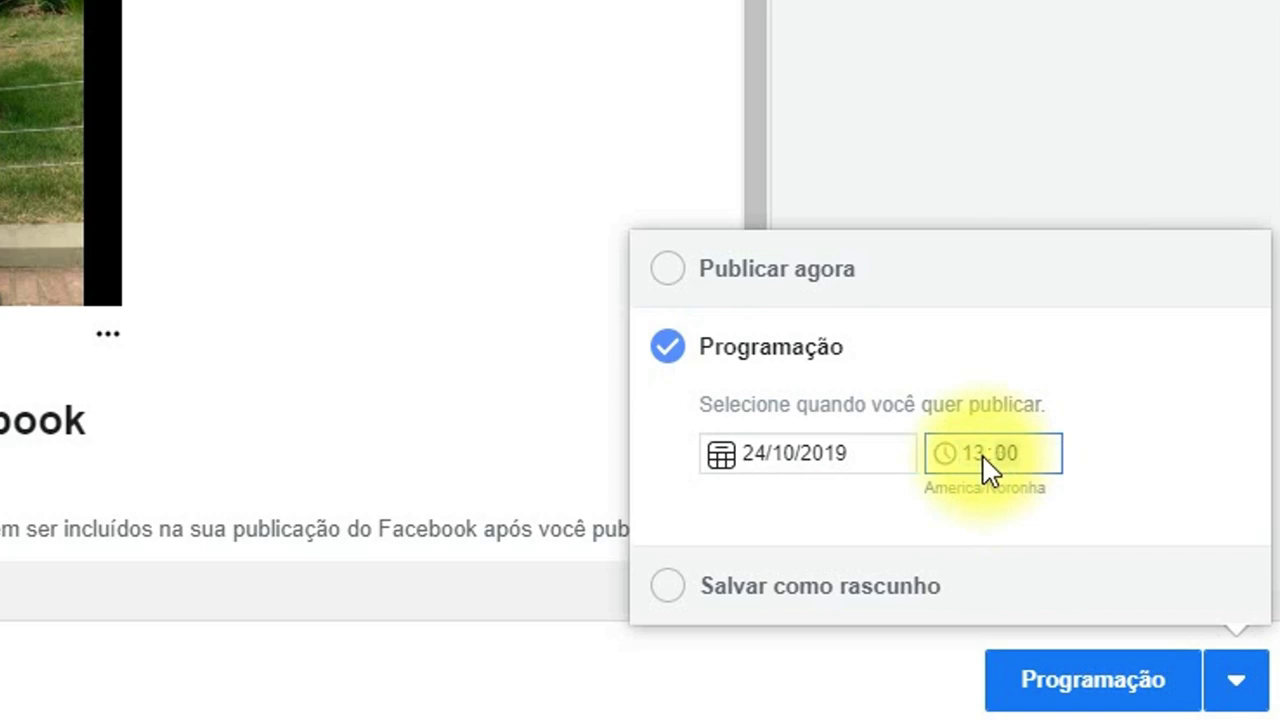
left_click(1091, 372)
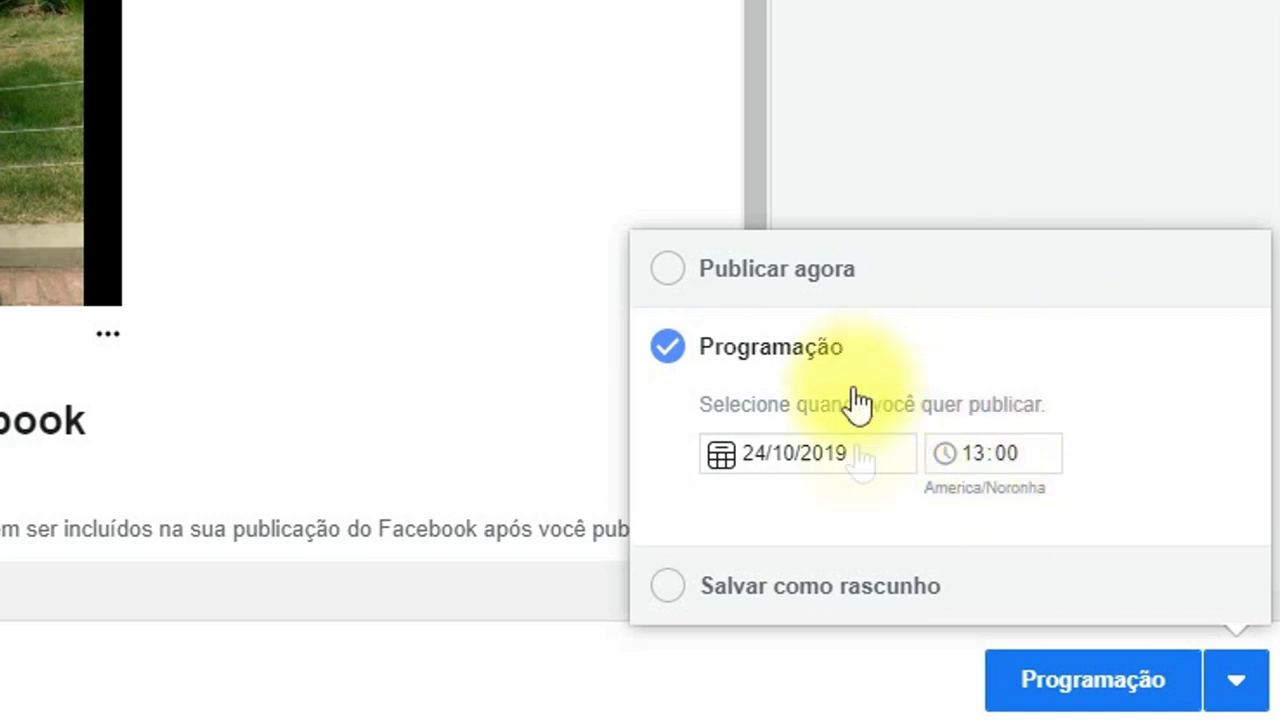
left_click(995, 460)
left_click(745, 453)
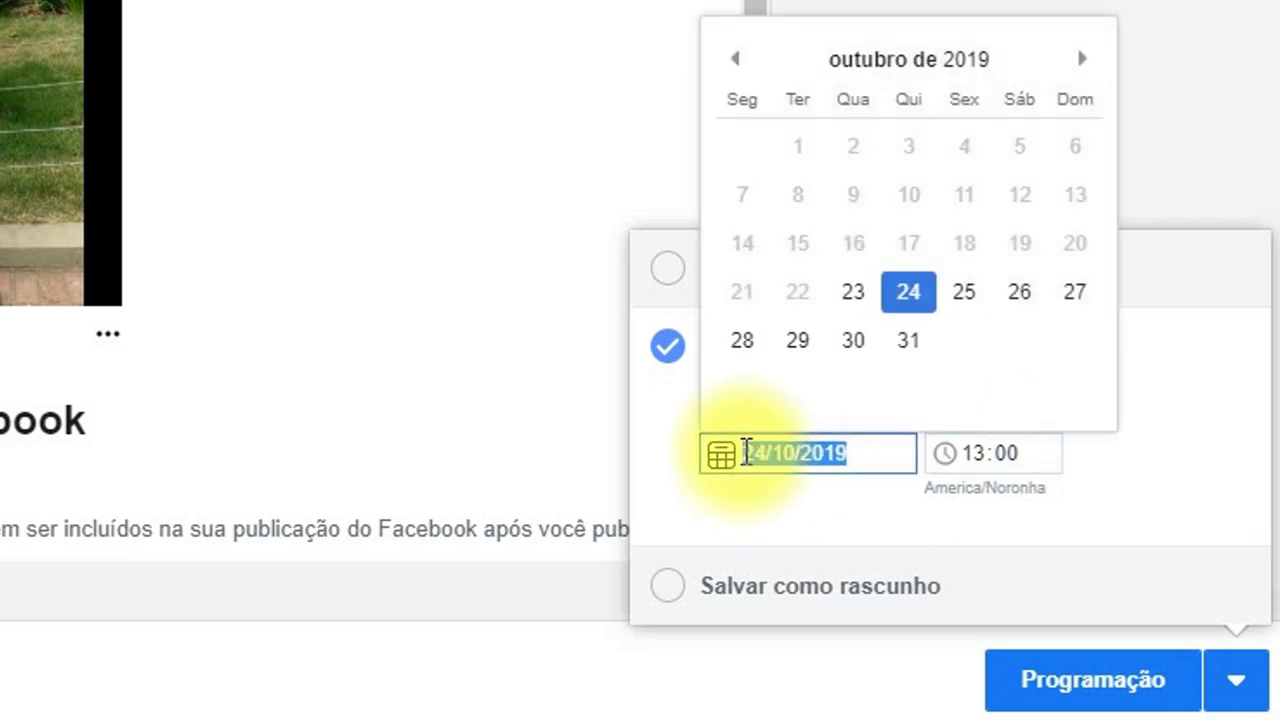
left_click(1015, 478)
left_click(988, 460)
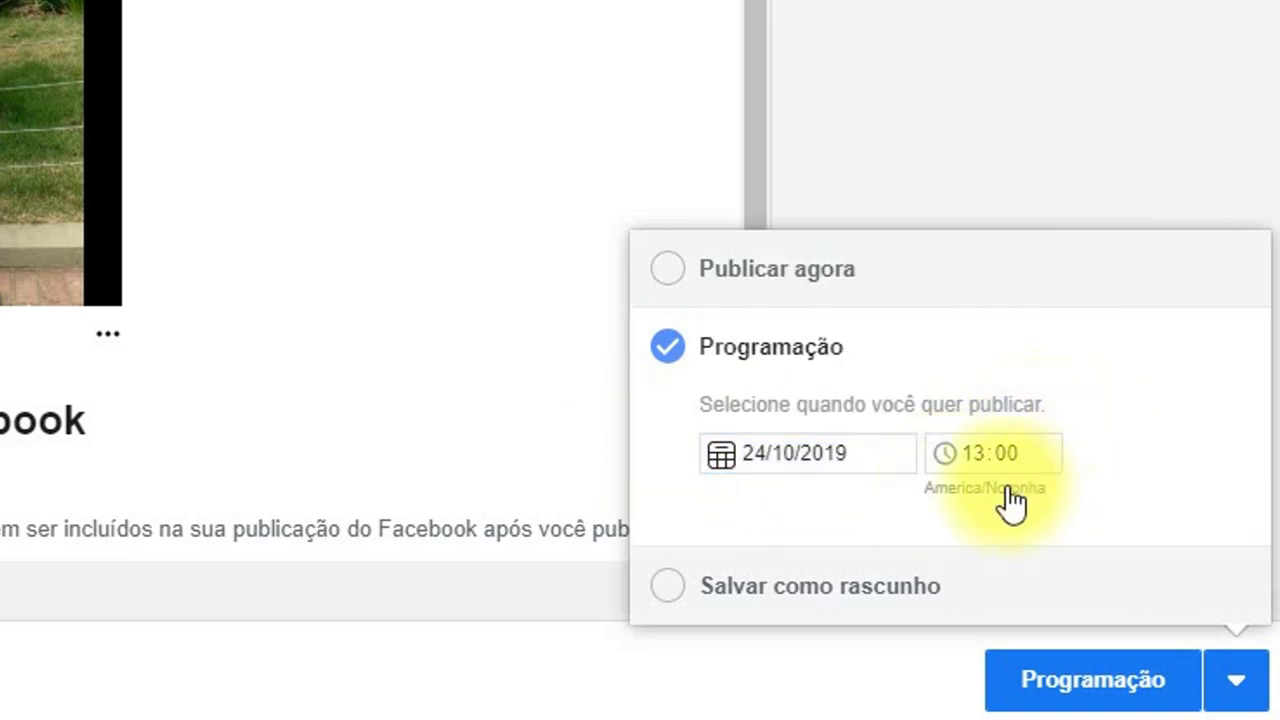
left_click(1095, 682)
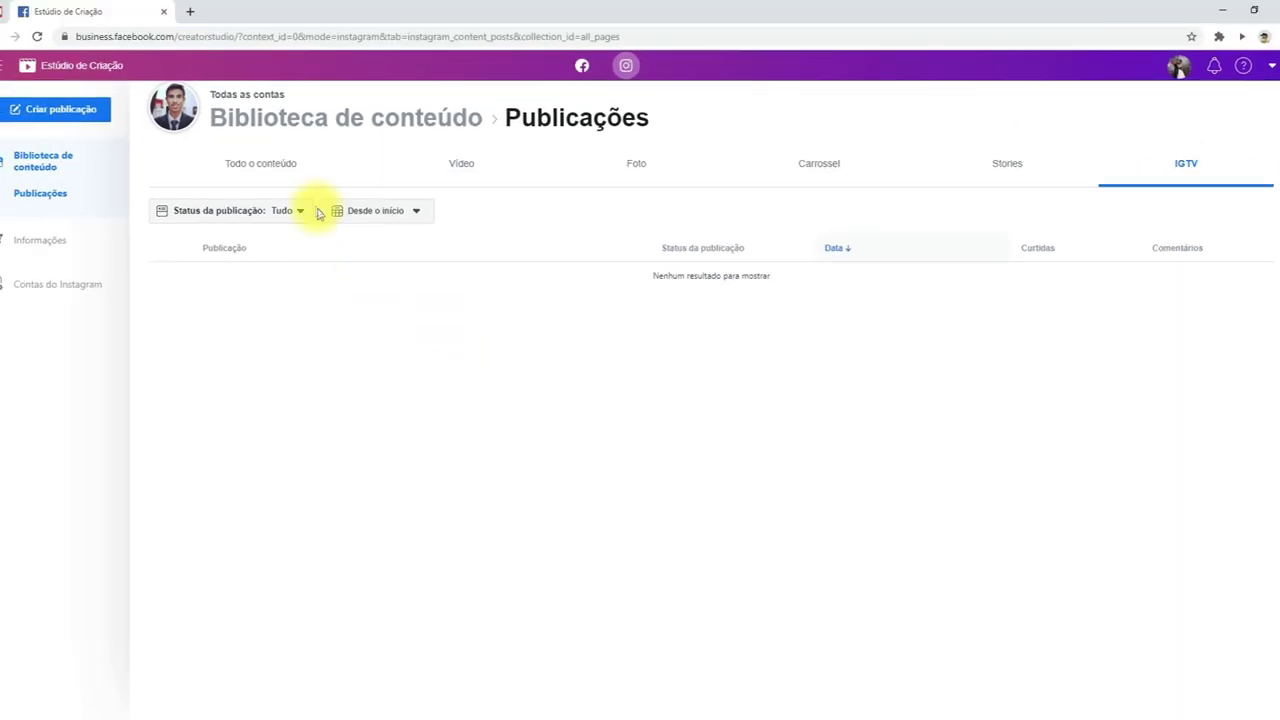
Filter all Instagram content by the Programada status and check which actions are available for the scheduled post.
left_click(231, 168)
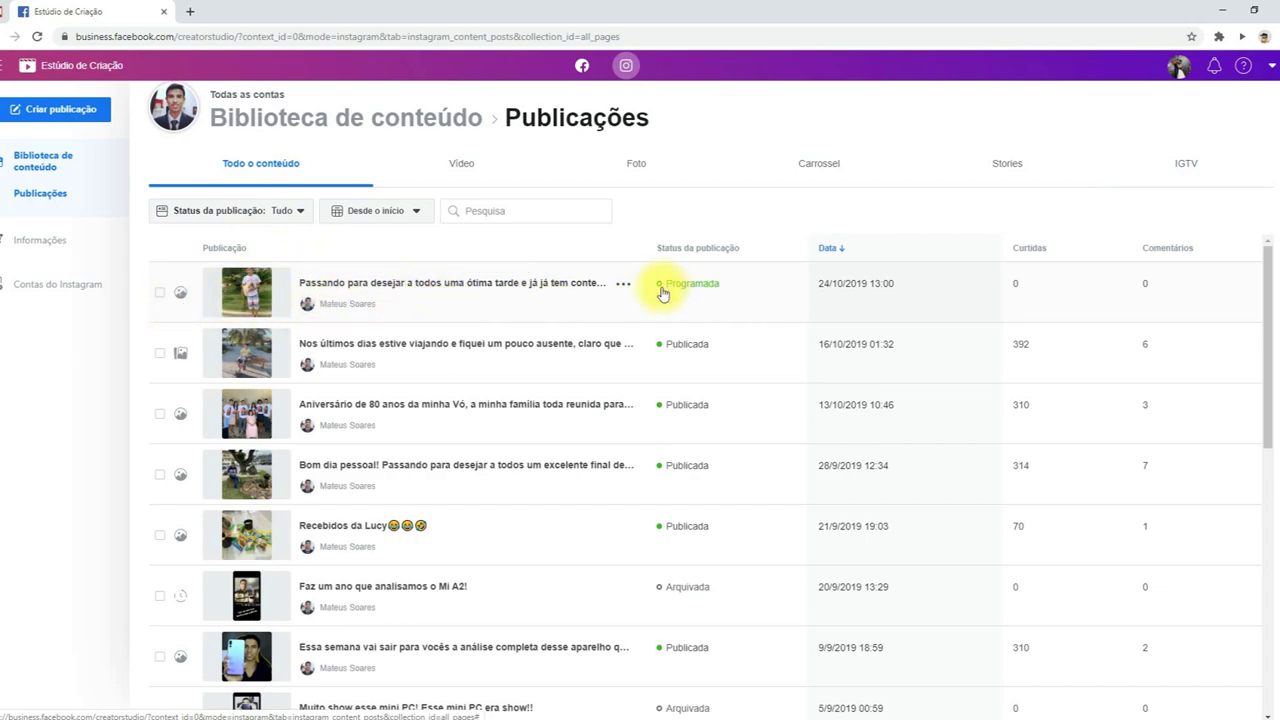
left_click(302, 216)
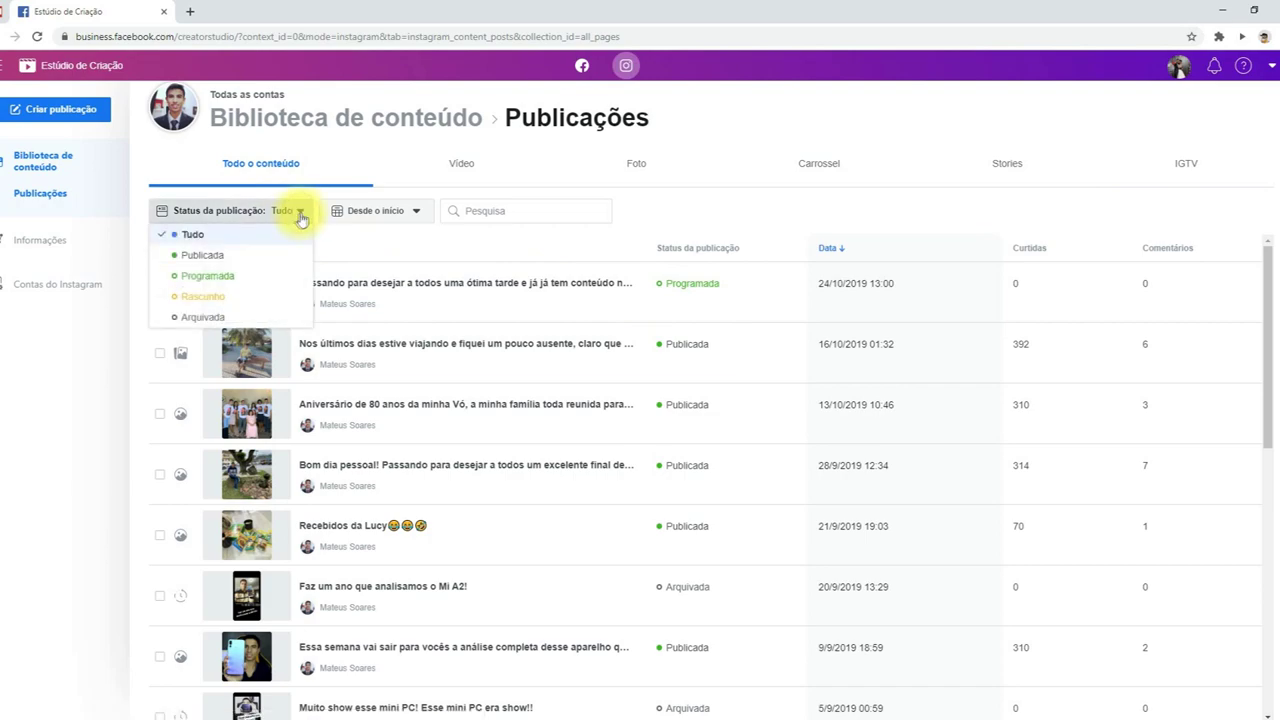
left_click(186, 284)
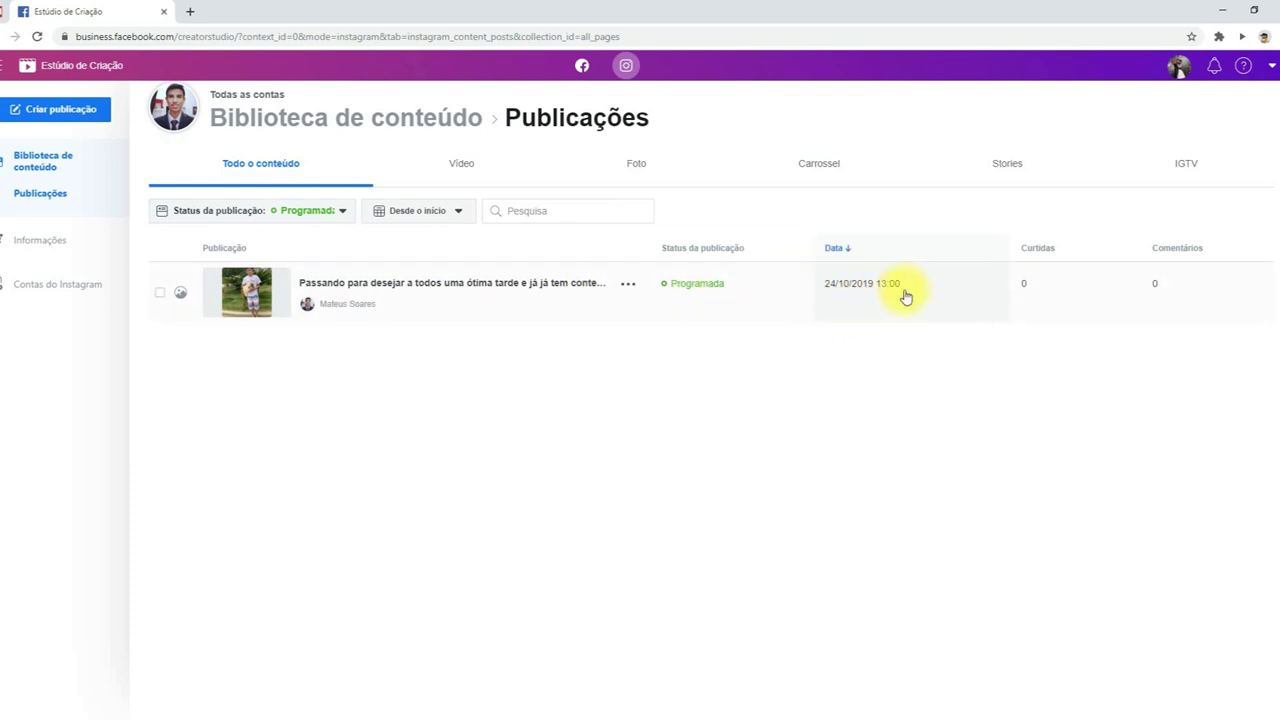
left_click(159, 293)
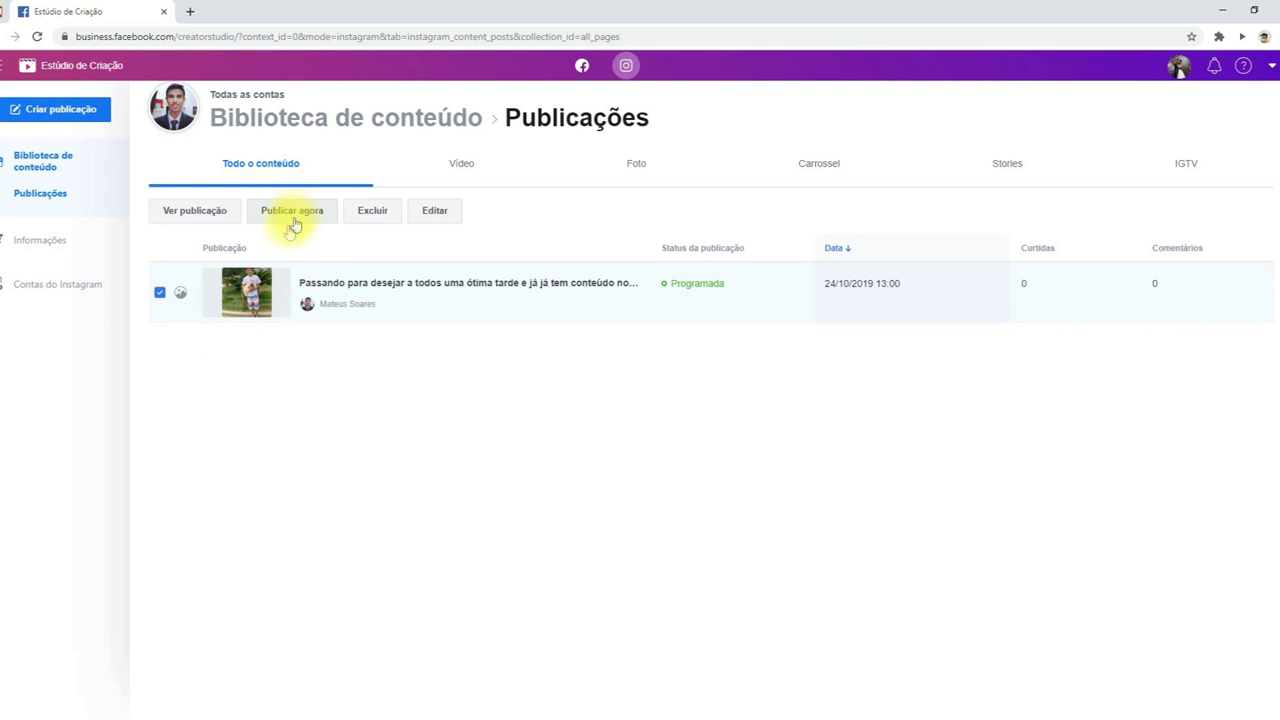
left_click(159, 292)
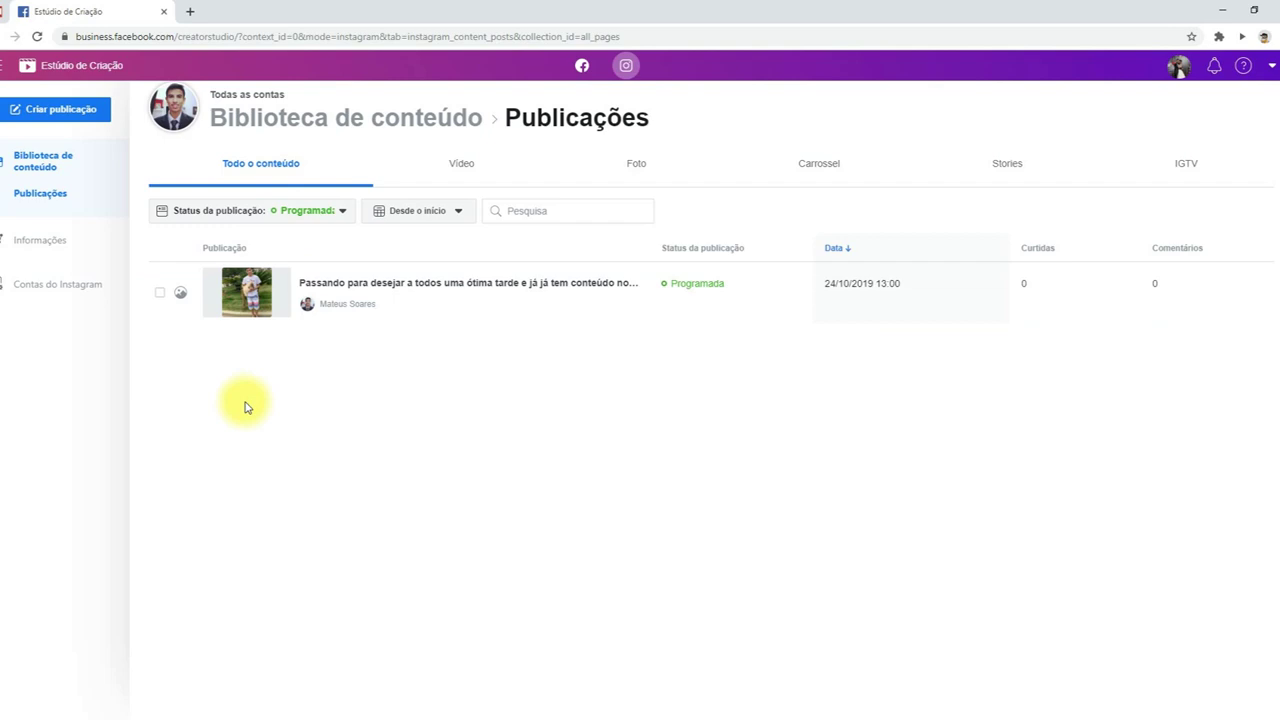